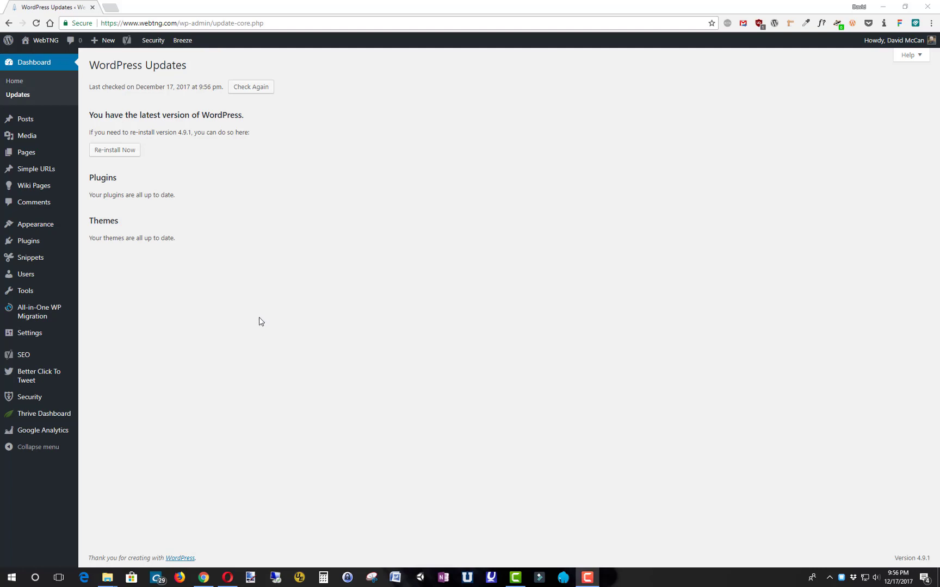
Open the Thrive Dashboard overview of installed Thrive products and features.
mouse_move(31, 417)
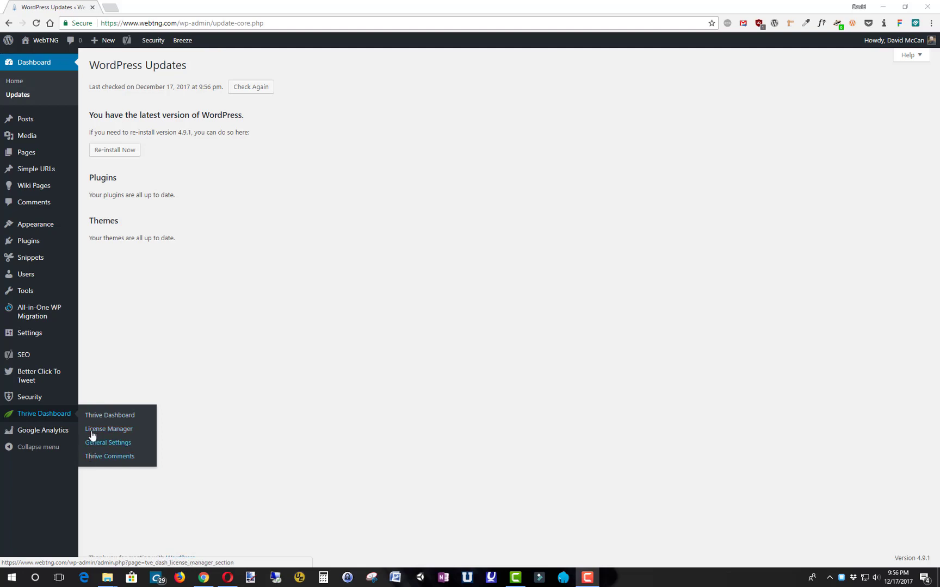
left_click(44, 418)
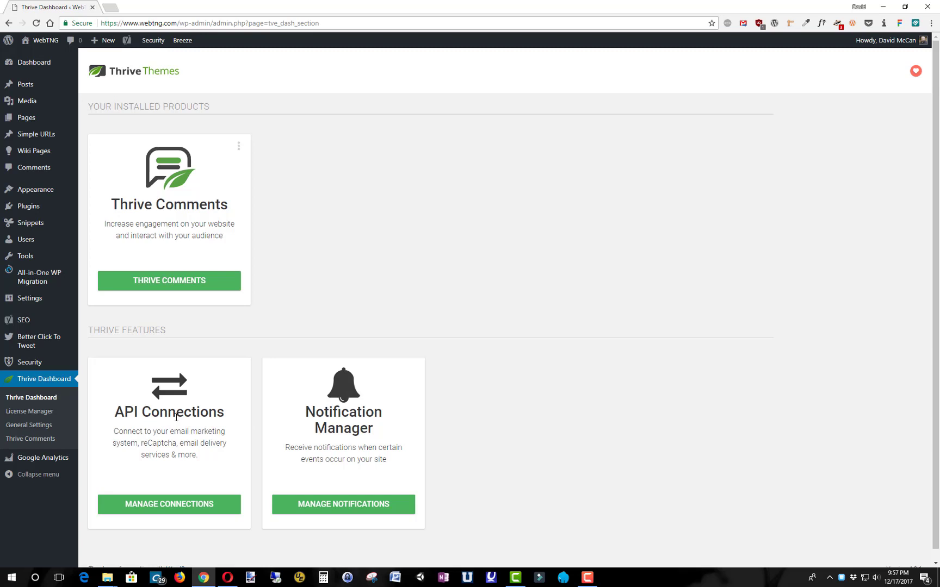
Review the active Mailgun connection, then browse the new-connection app list without choosing an app.
left_click(184, 502)
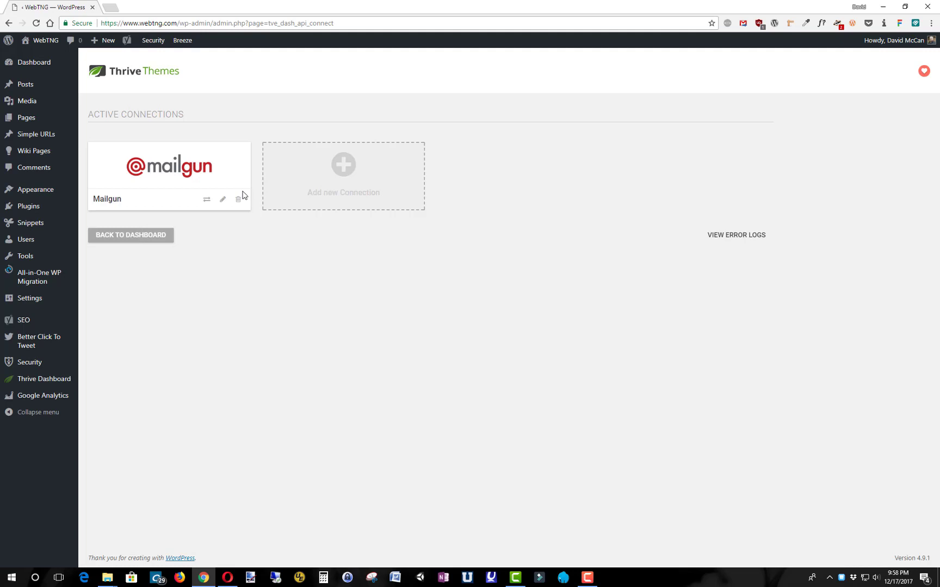
left_click(343, 166)
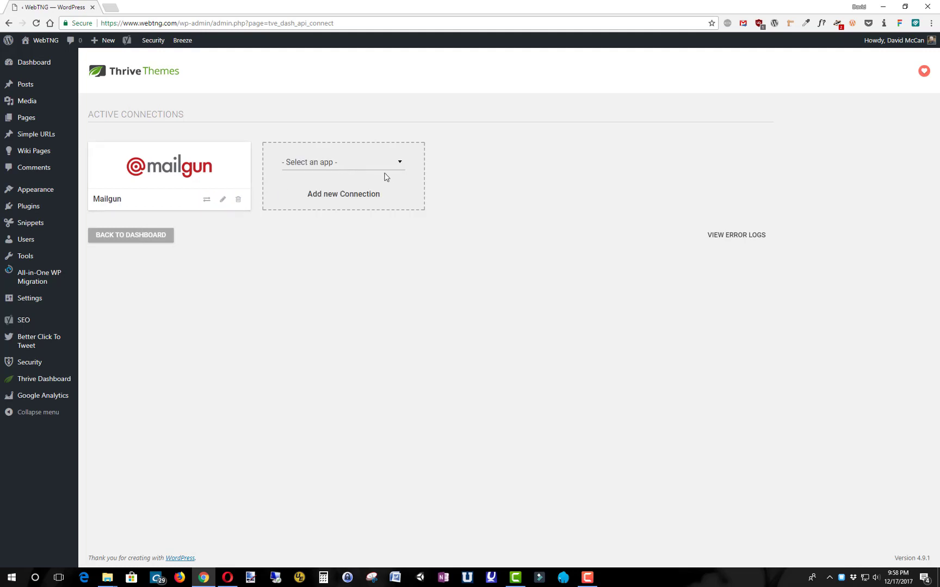
left_click(399, 162)
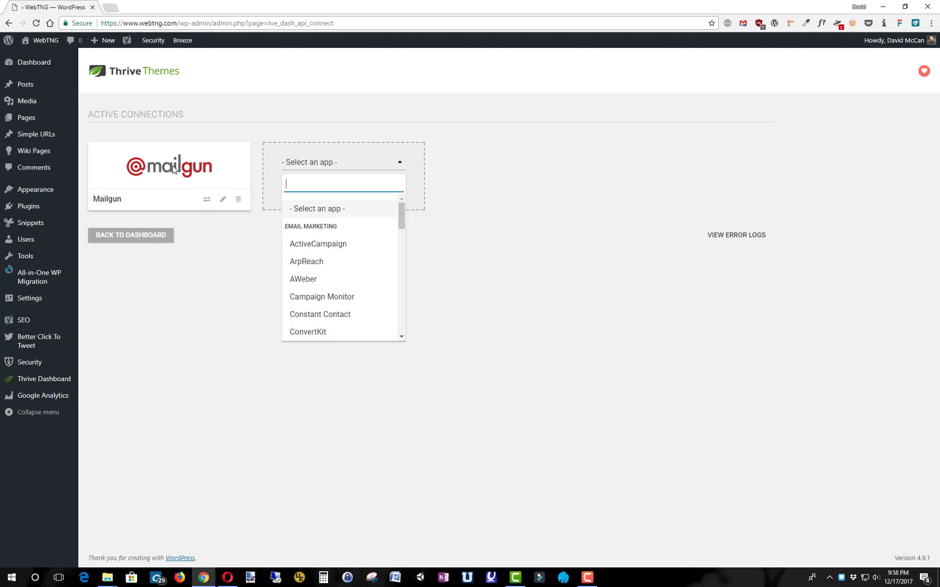
scroll(402, 227, "down", 1)
left_click_drag(402, 228, 407, 337)
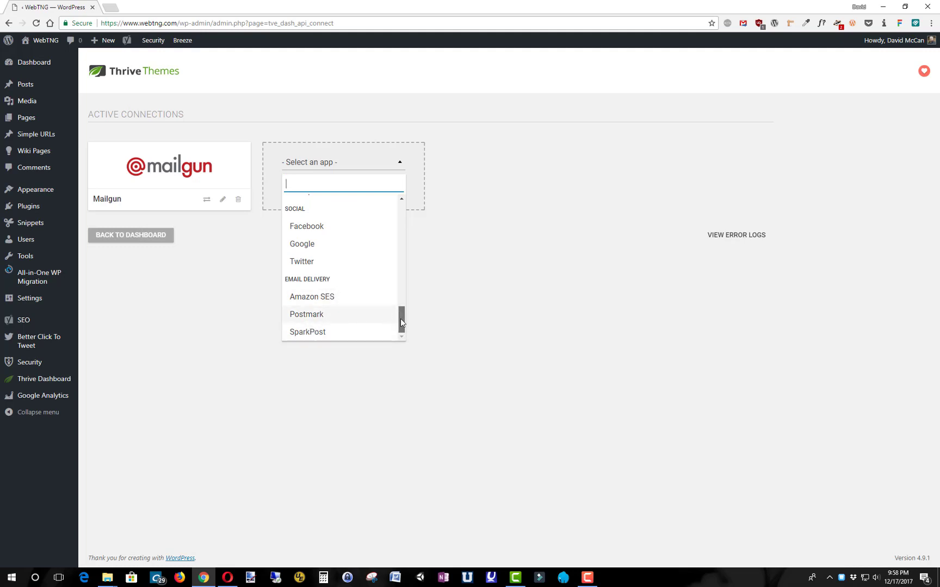
left_click_drag(400, 316, 424, 205)
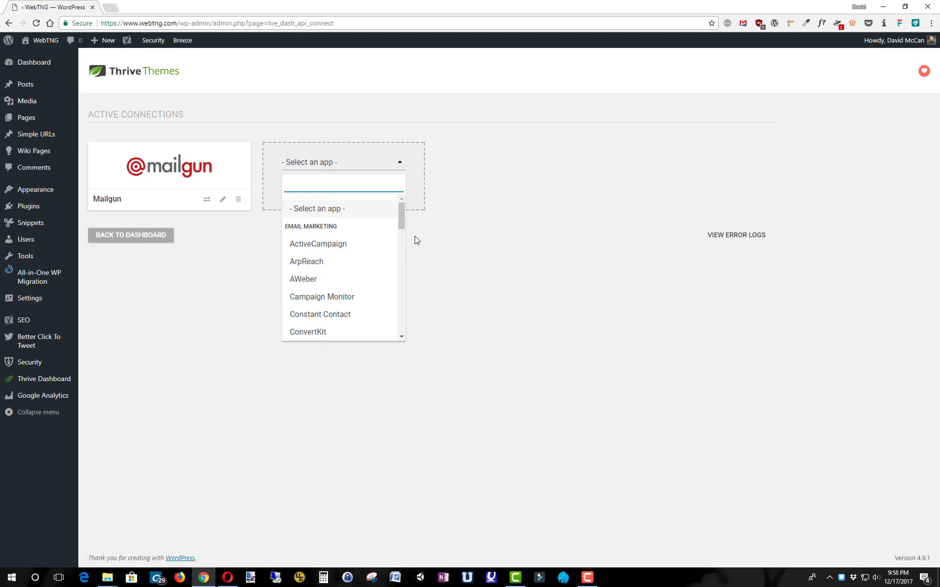
left_click(485, 266)
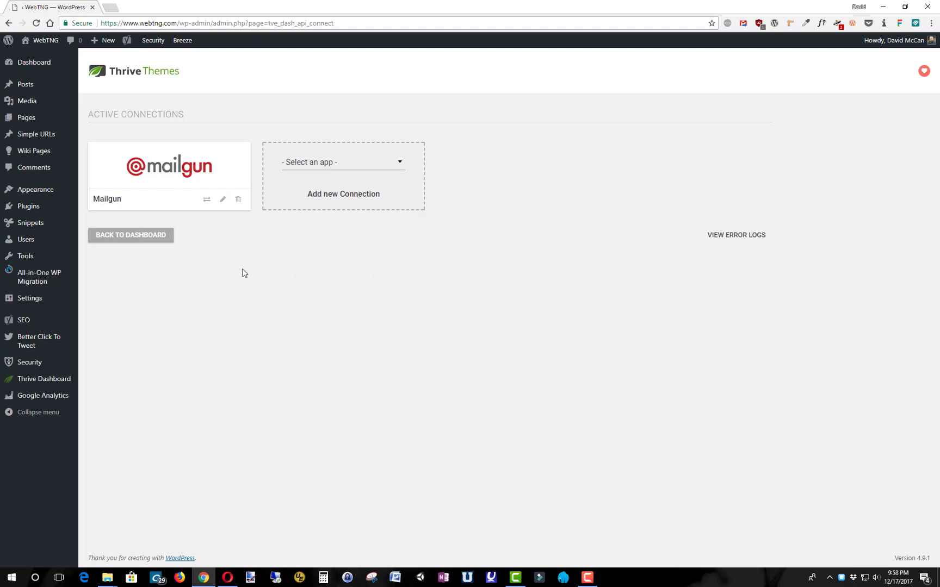
mouse_move(52, 381)
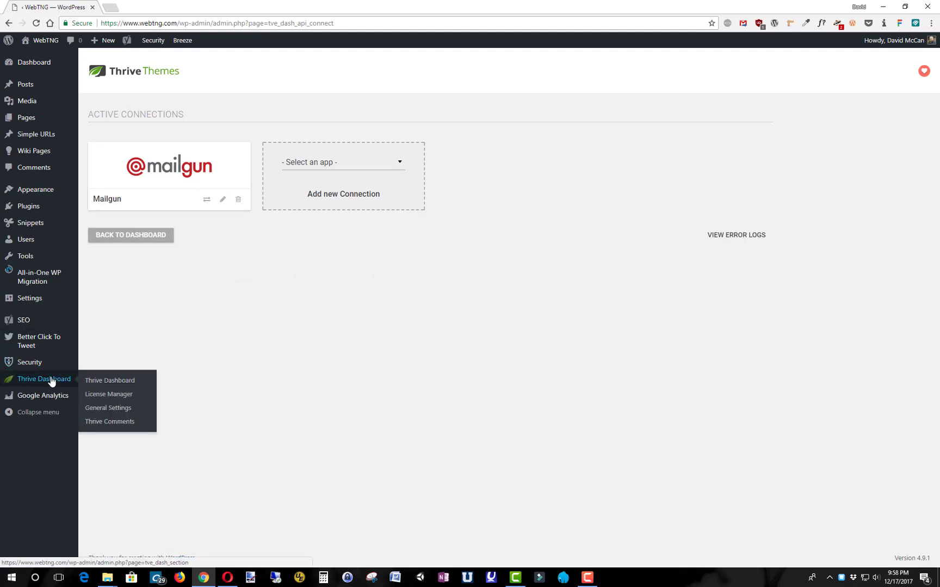
Check the License Manager, then open General Settings with the Facebook App ID, Facebook Admins and Disqus fields.
left_click(97, 398)
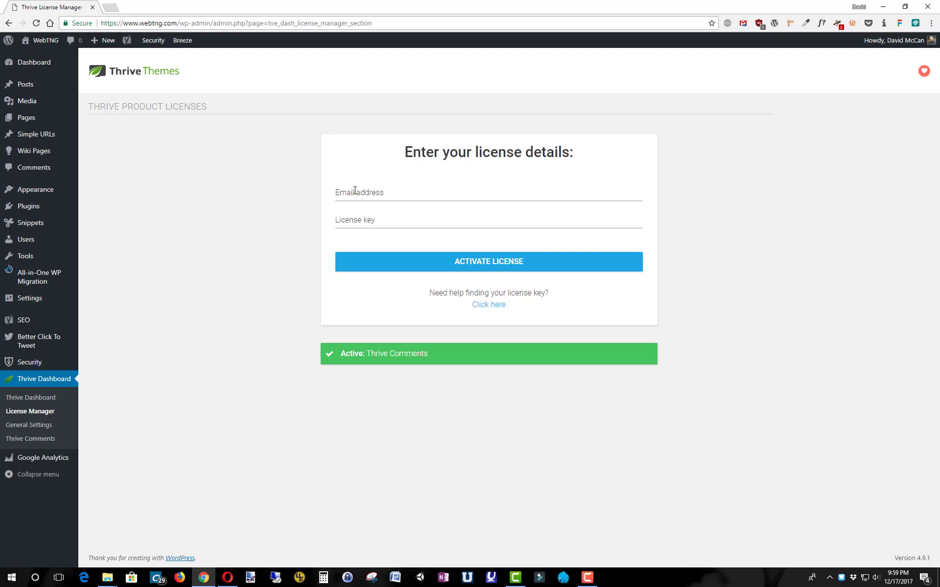
left_click(29, 427)
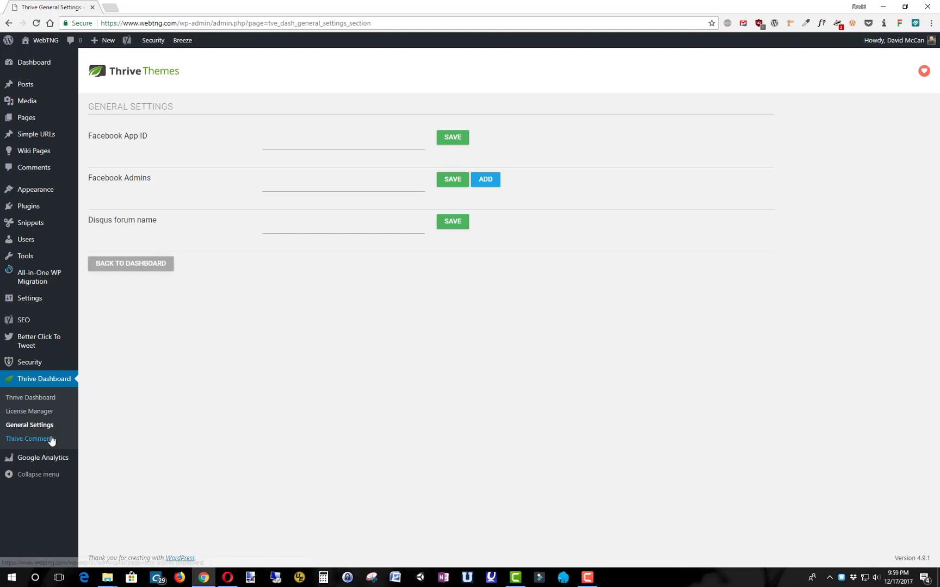
Open Thrive Comments settings and preview the comments in mobile, then desktop layout.
left_click(30, 440)
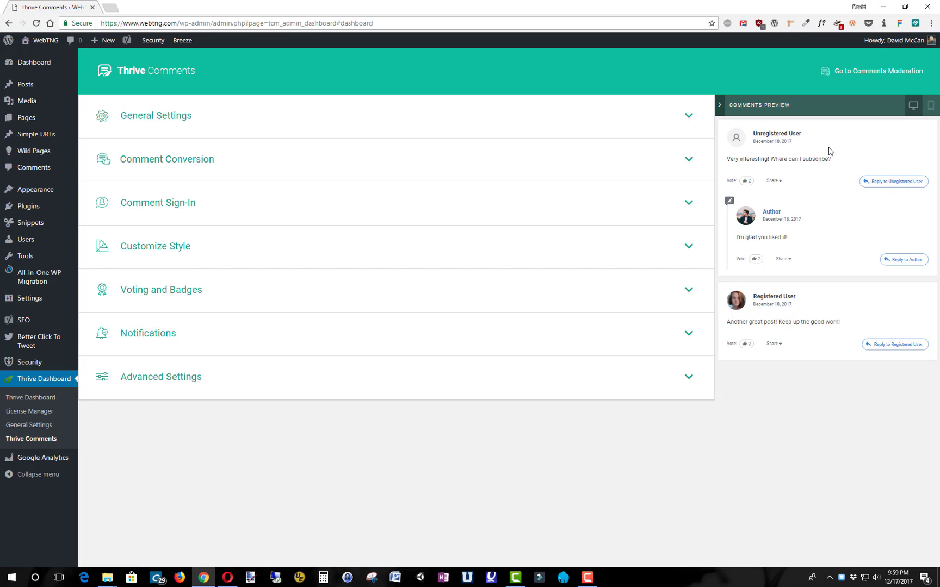
left_click(931, 105)
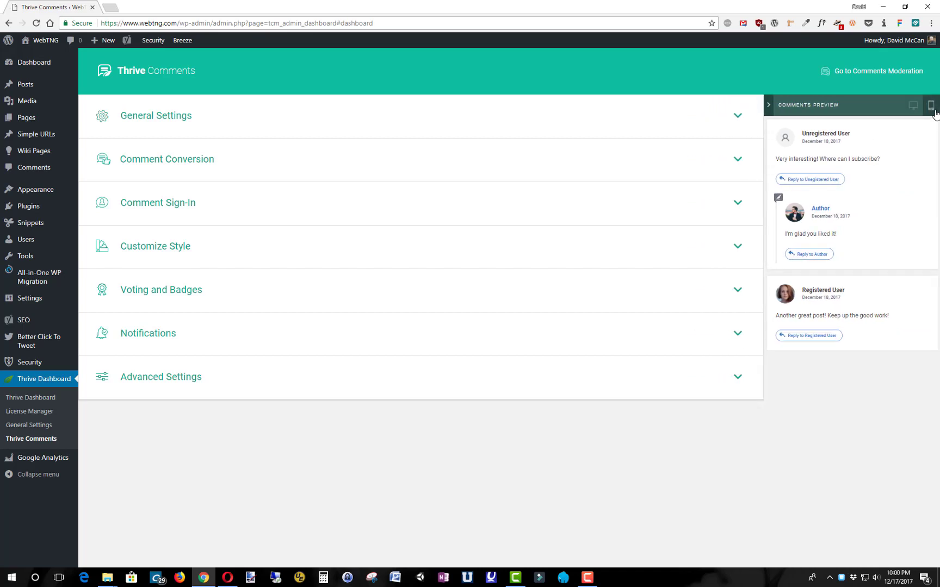
left_click(913, 105)
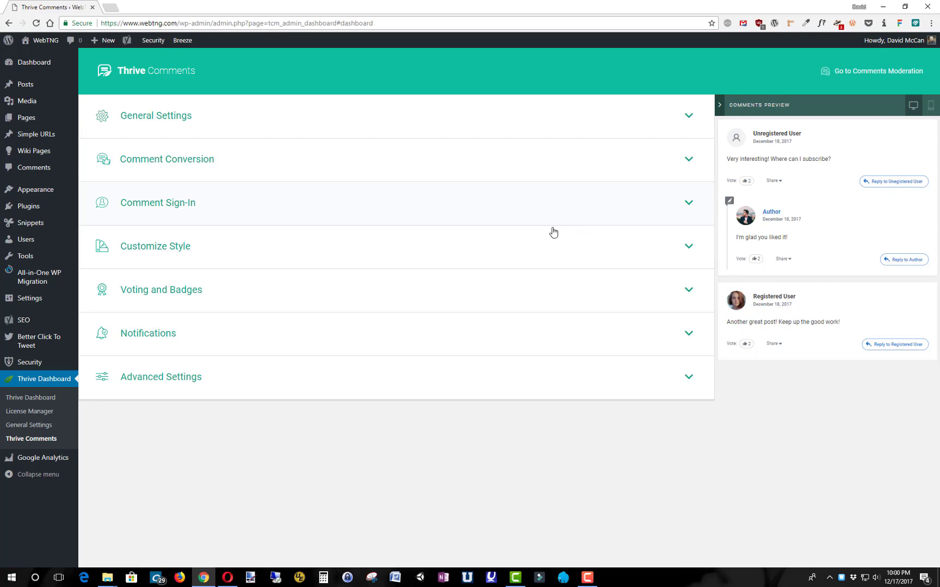
Expand General Settings and check the sorting options, leaving Default comment sorting on Top rated.
left_click(173, 117)
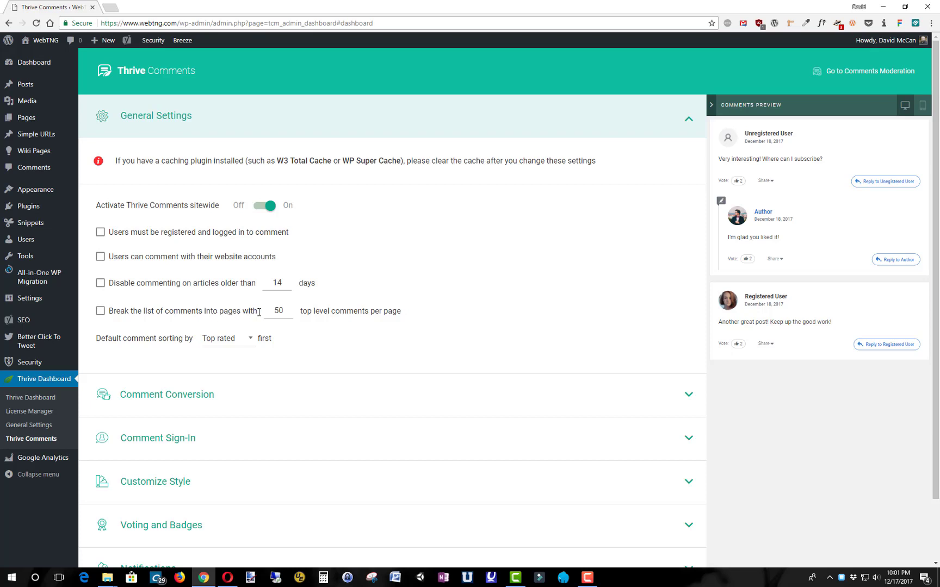
left_click(250, 340)
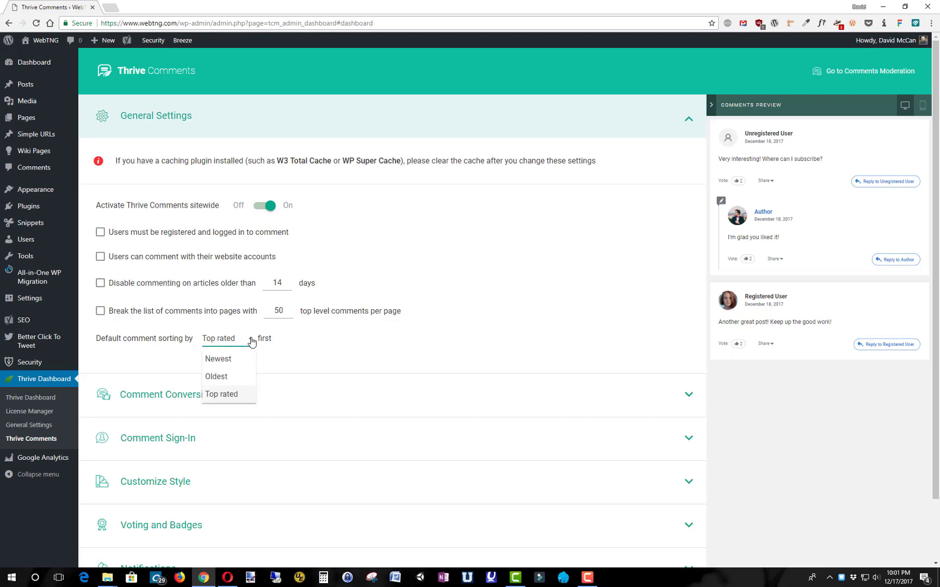
left_click(318, 338)
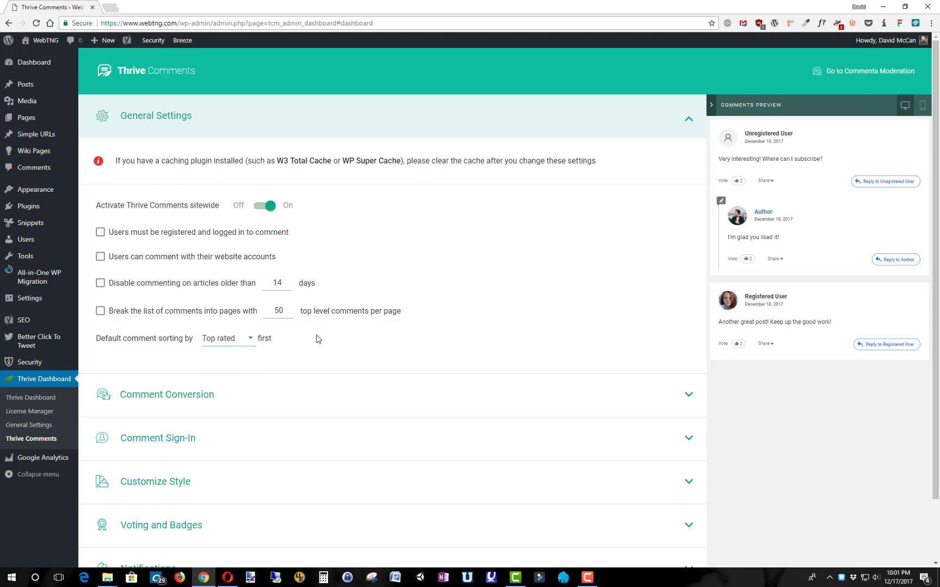
left_click(683, 394)
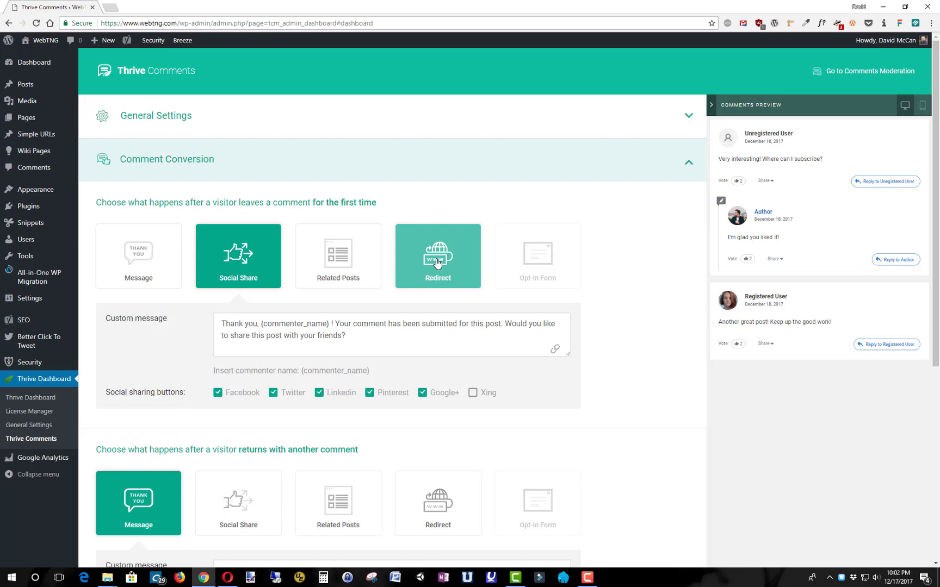
mouse_move(438, 262)
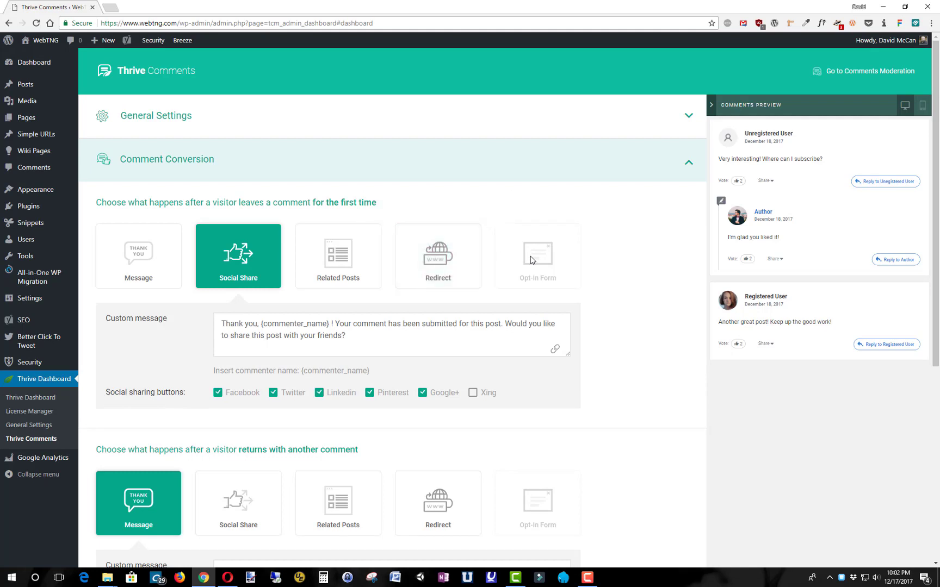
mouse_move(532, 260)
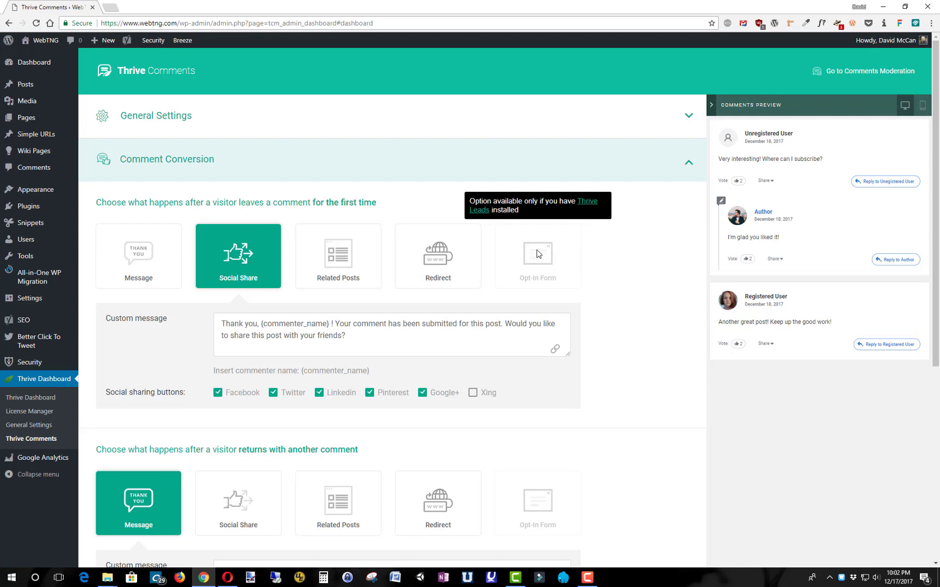
scroll(535, 254, "down", 2)
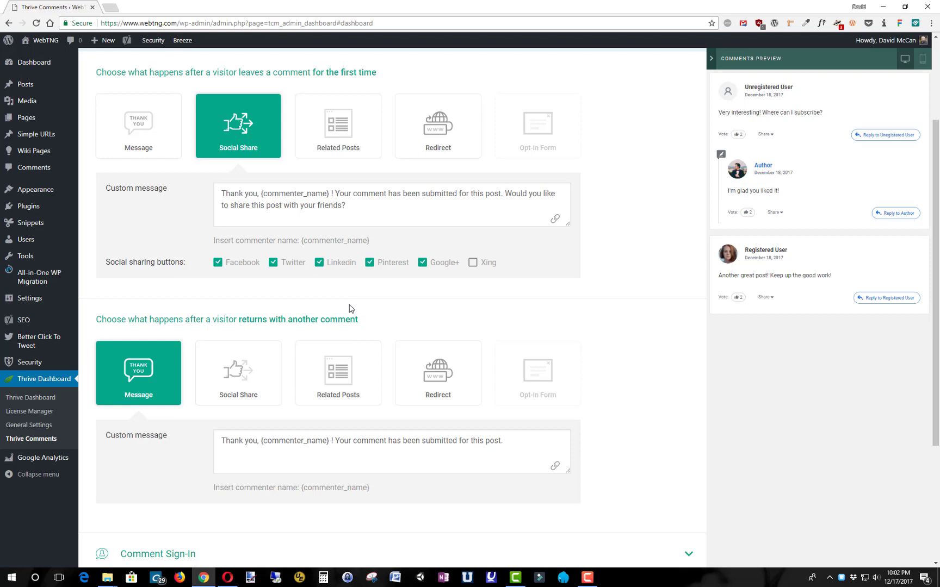
scroll(357, 302, "down", 3)
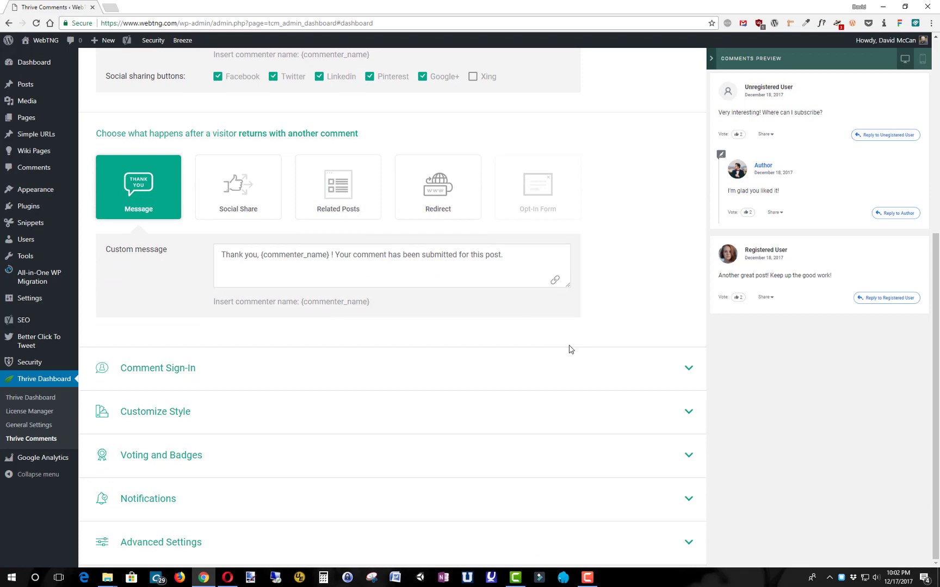
Expand the Comment Sign-In section and try turning on Enable social signin.
left_click(689, 371)
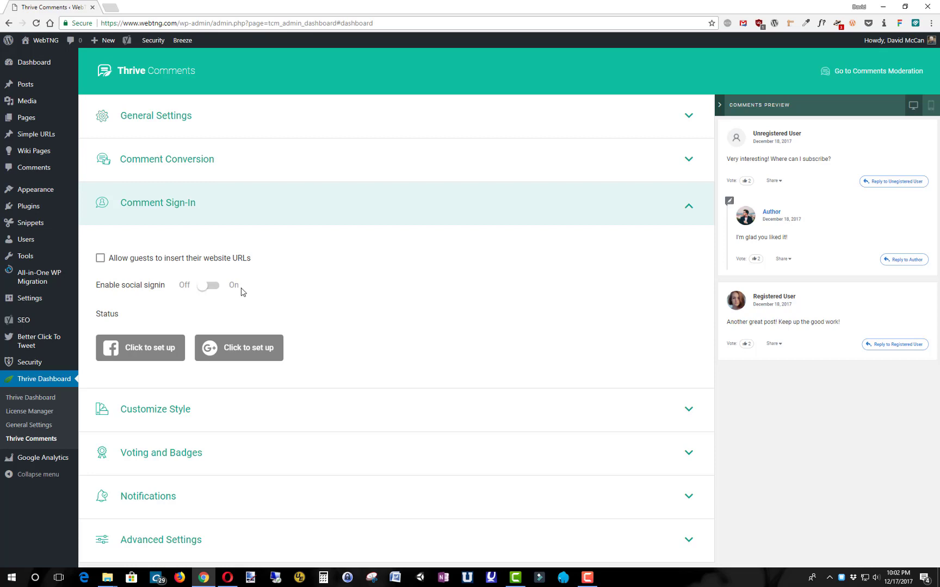
left_click(199, 284)
Expand Customize Style and scroll through the accent colour, avatar, comment date and sharing options.
left_click(687, 409)
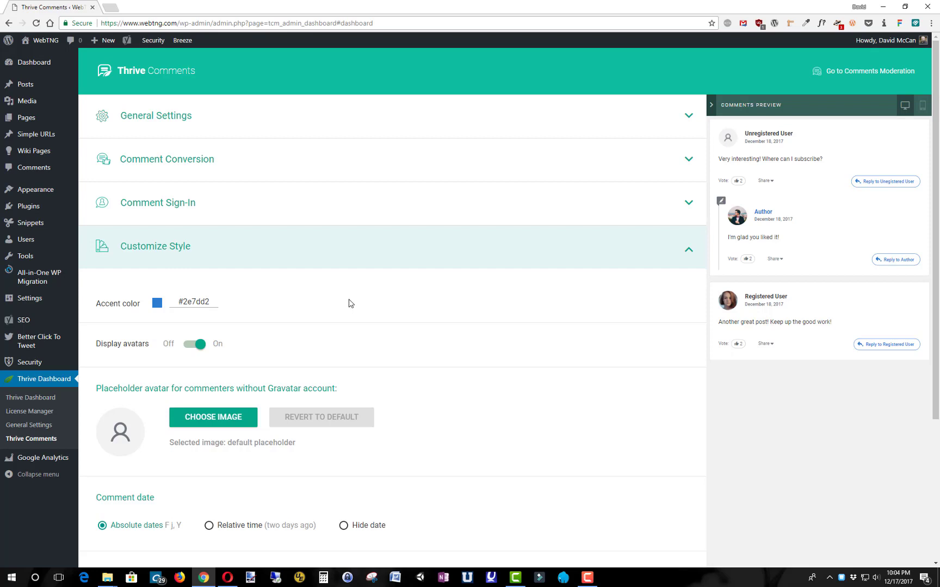
scroll(350, 303, "down", 3)
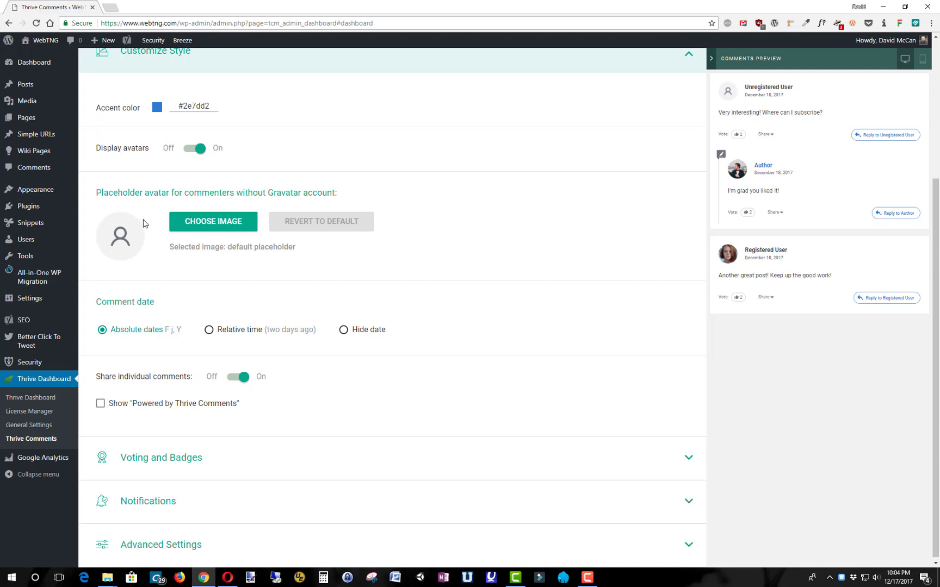
scroll(144, 223, "down", 1)
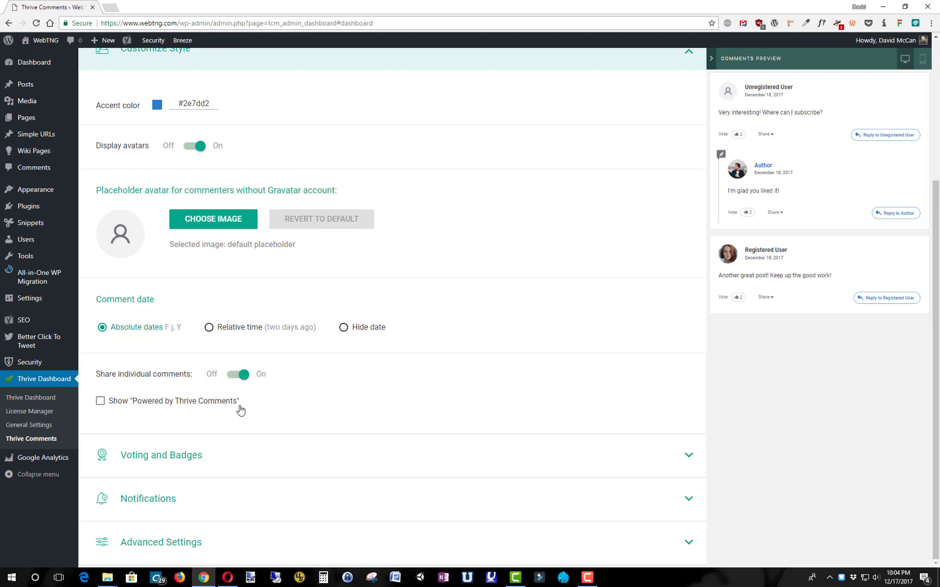
Expand Voting and Badges and switch Award badges to On.
left_click(689, 455)
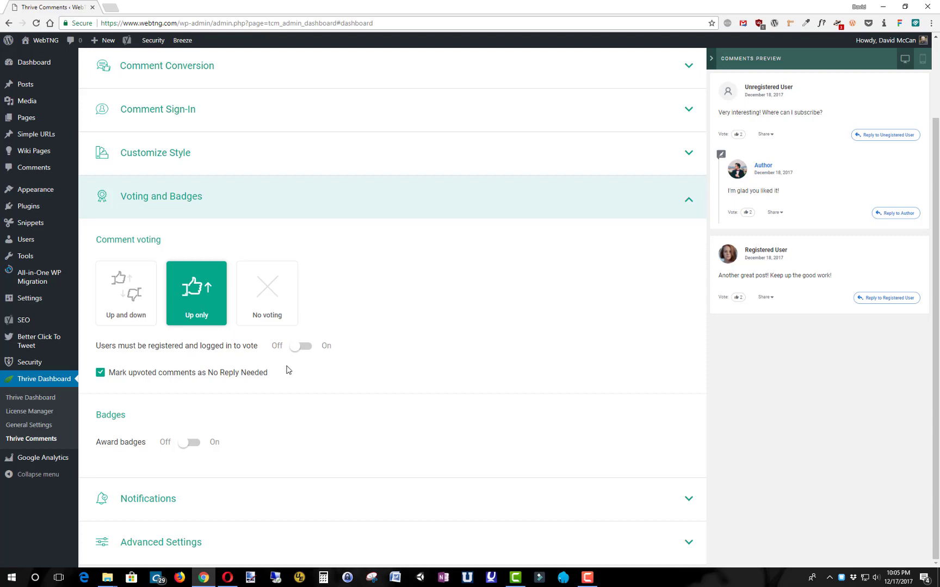
left_click(198, 445)
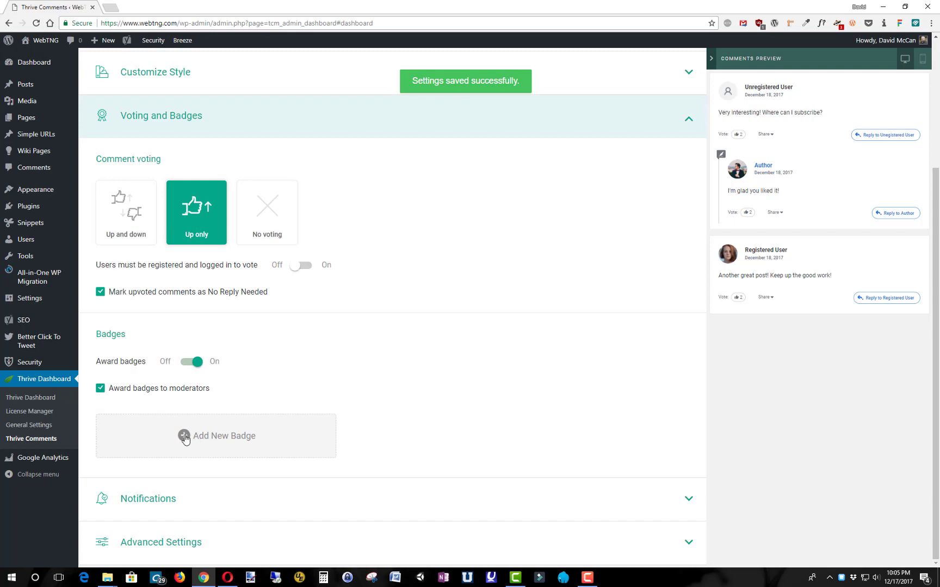
Look over the Add New Badge form with approved comments as the metric, close it unsaved, and switch Award badges Off.
left_click(185, 437)
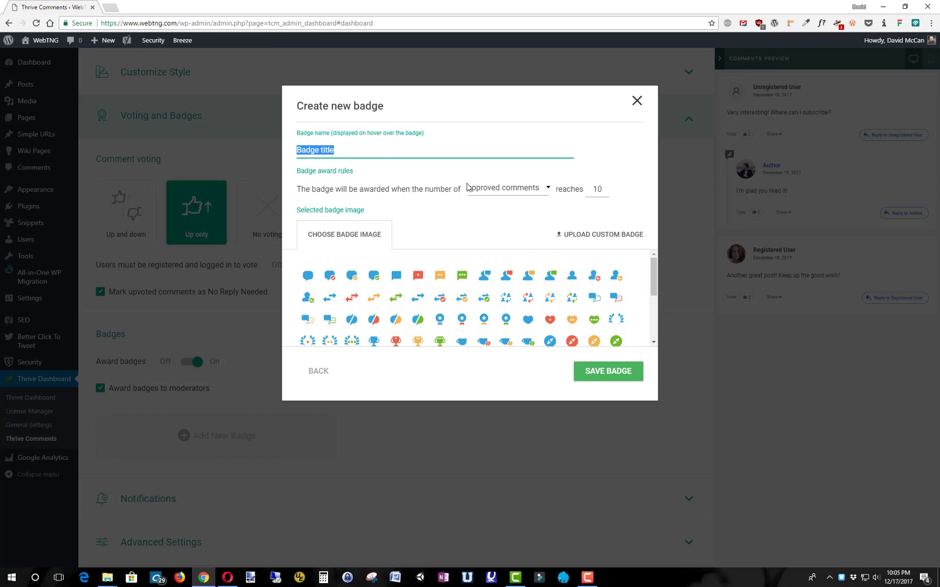
left_click(548, 189)
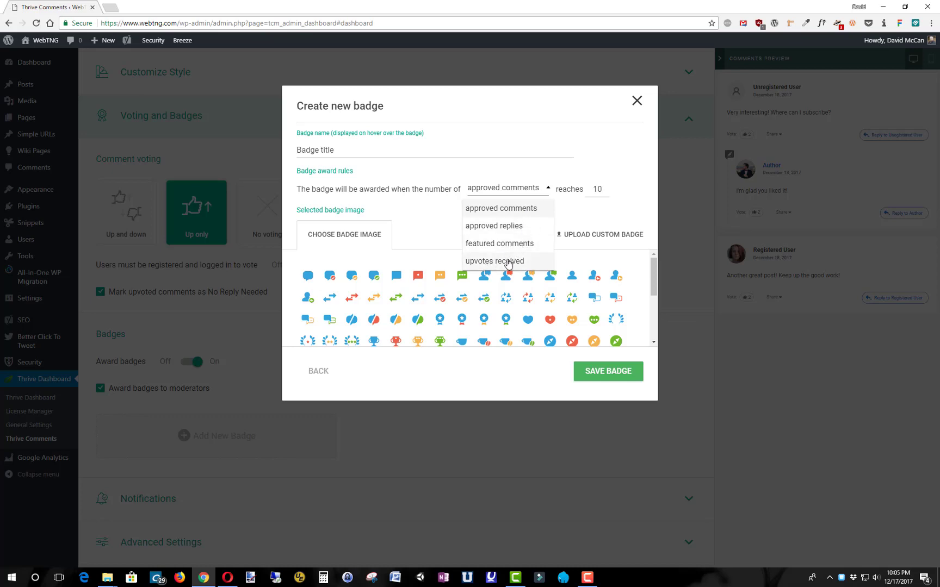
left_click(575, 210)
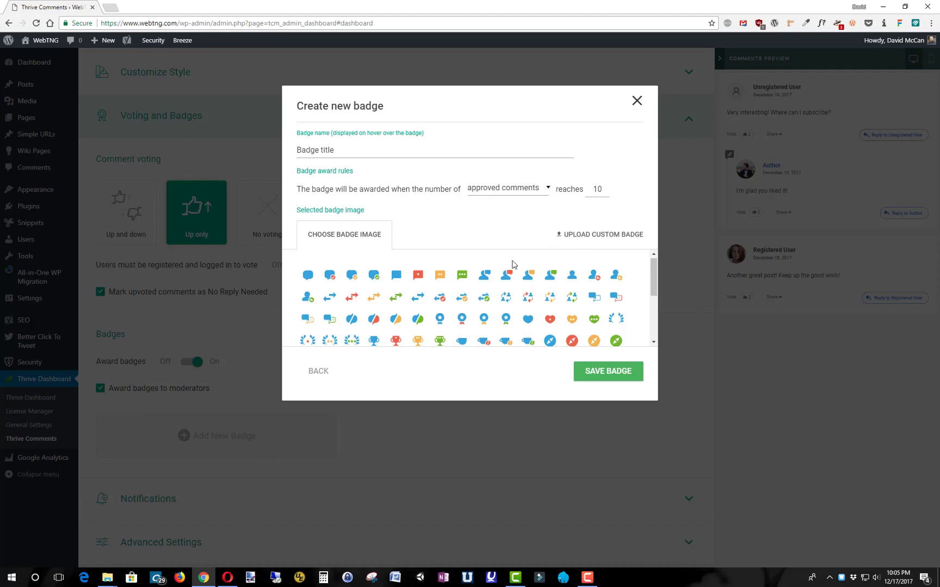
scroll(511, 264, "down", 5)
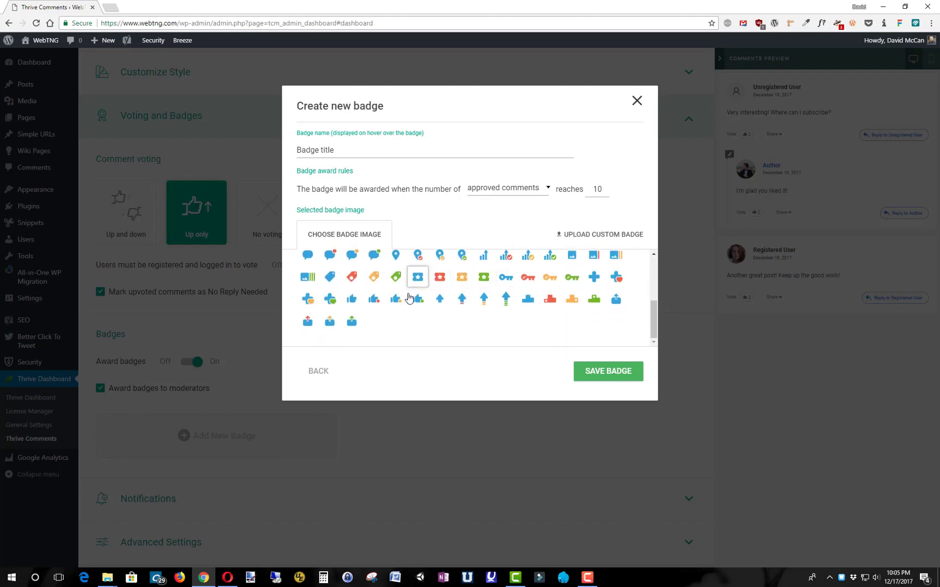
left_click(637, 100)
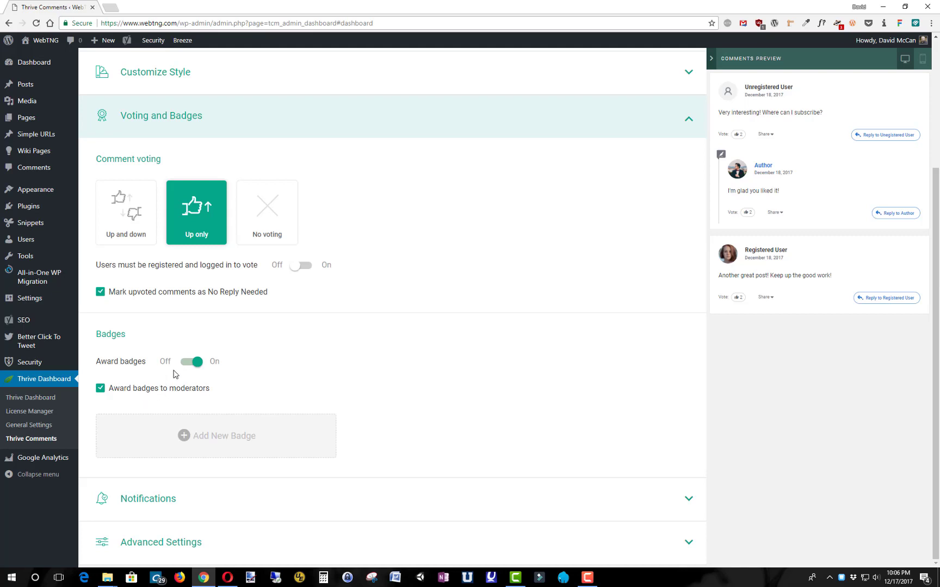
left_click(183, 364)
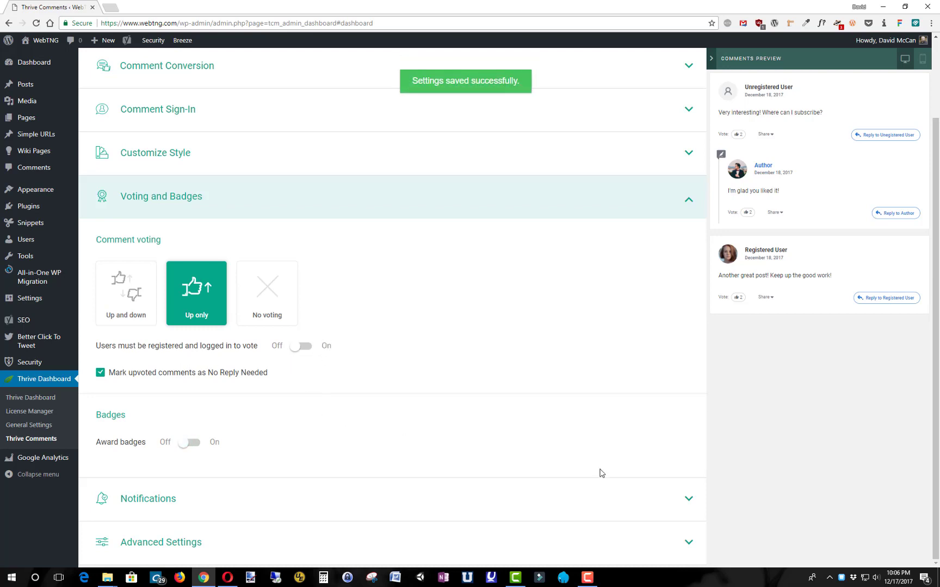
Expand the Notifications section to show Mailgun email delivery and the notification customization cards.
left_click(689, 499)
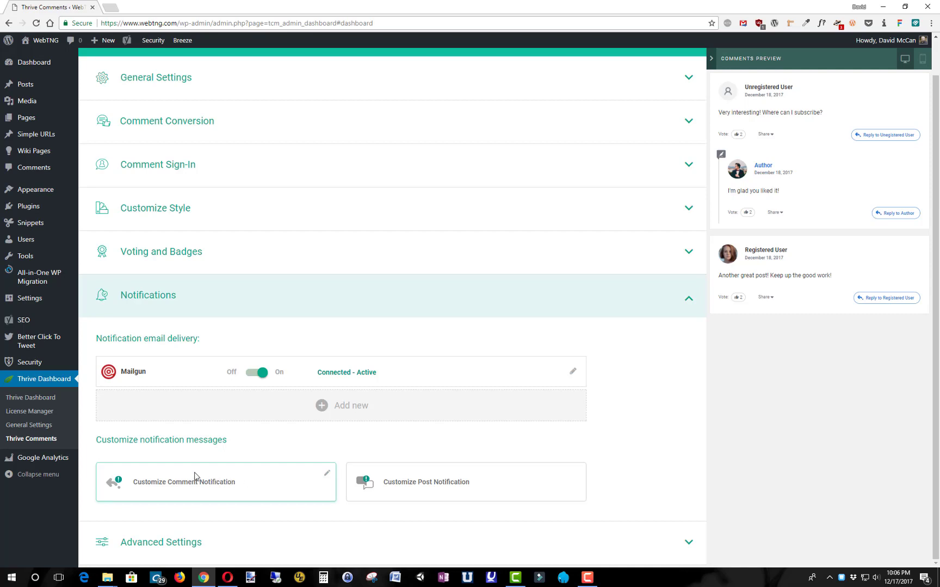
Preview and close the comment-reply and post notification email customizers, then collapse Notifications.
left_click(327, 476)
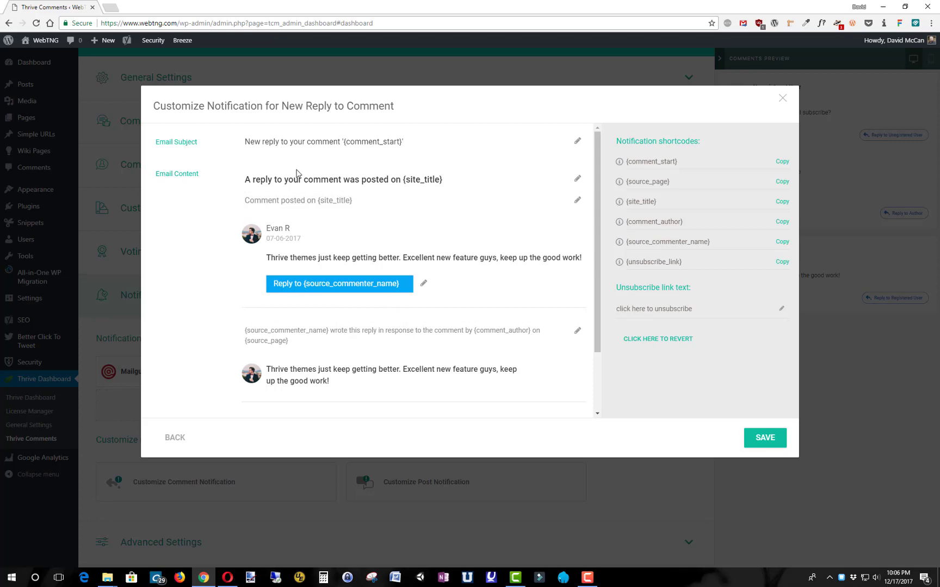
left_click(781, 98)
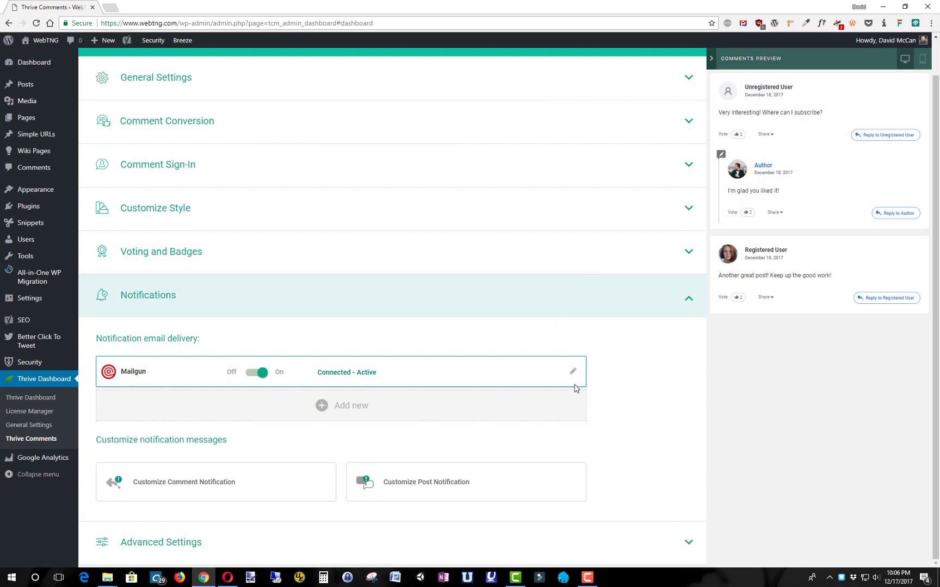
left_click(576, 475)
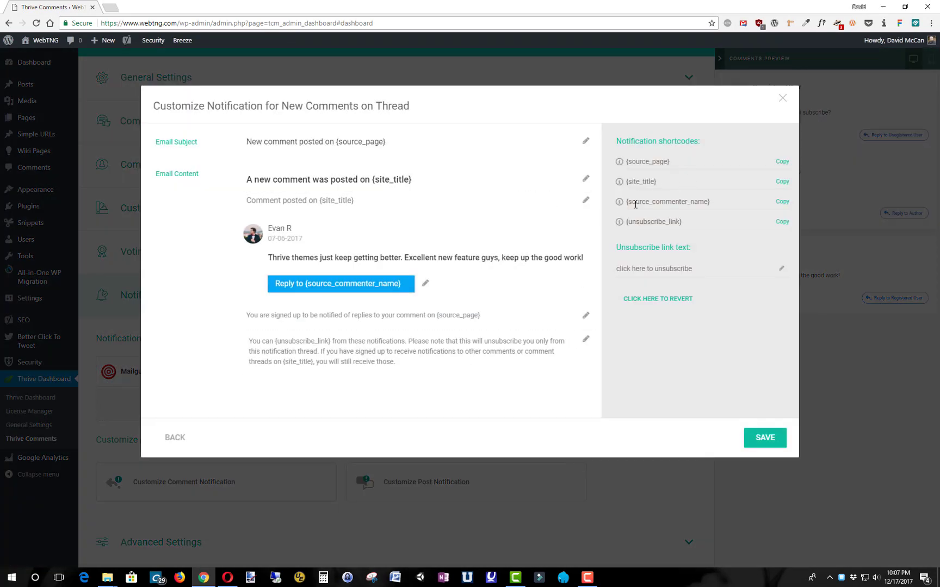
left_click(783, 98)
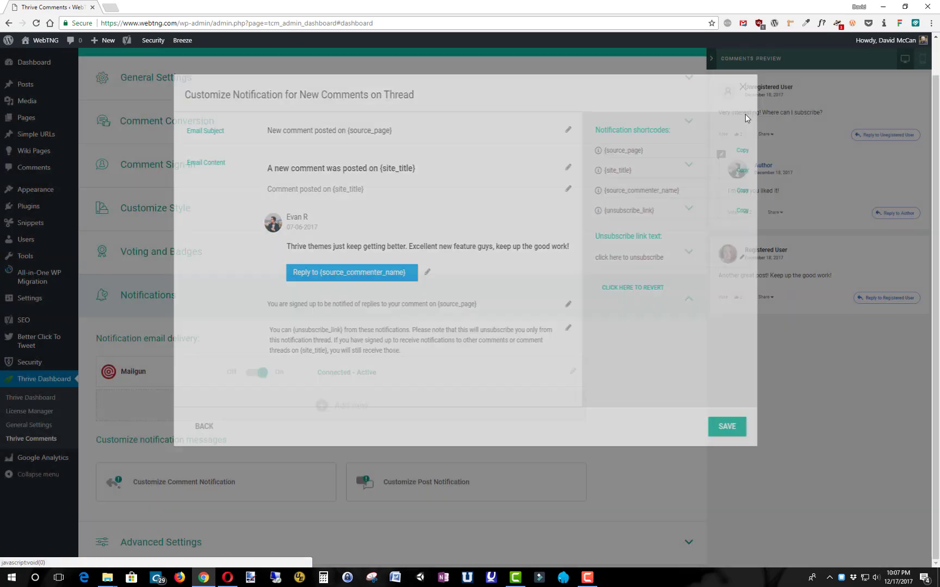
left_click(683, 302)
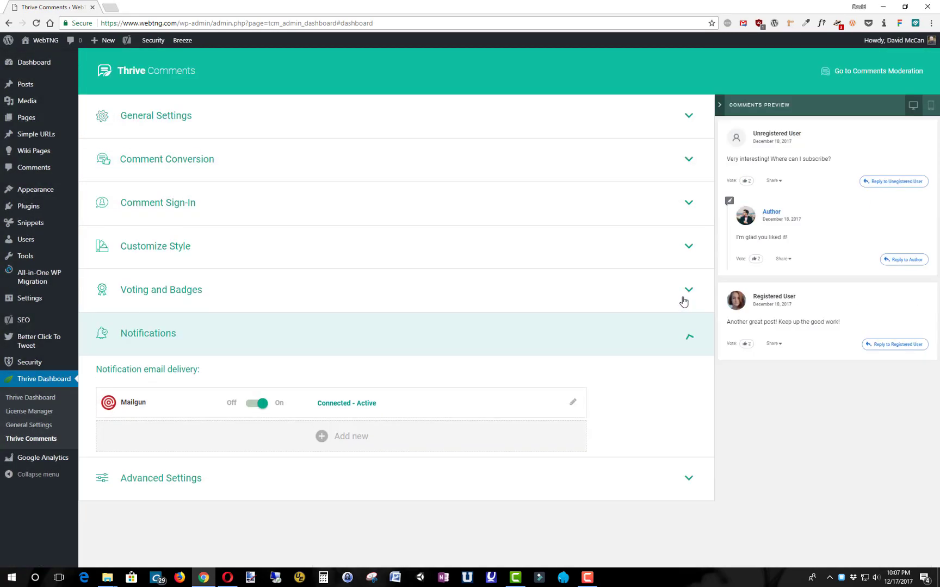
Expand Advanced Settings to reveal moderator roles, real-time loading, label customization and page speed options.
left_click(614, 383)
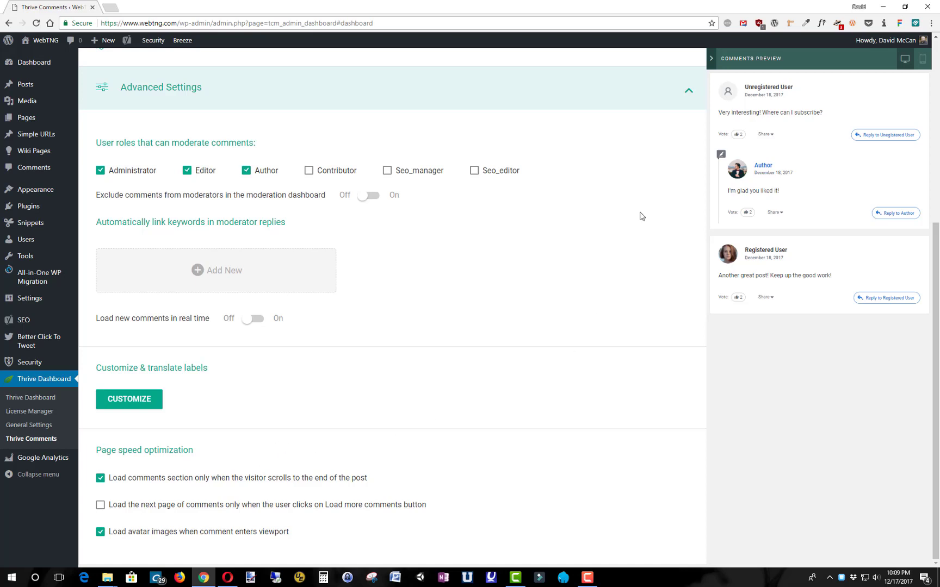
Collapse Advanced Settings, open Comments > Thrive Comments Moderation, dismiss the keyboard tip, and browse the 9 comments.
left_click(684, 92)
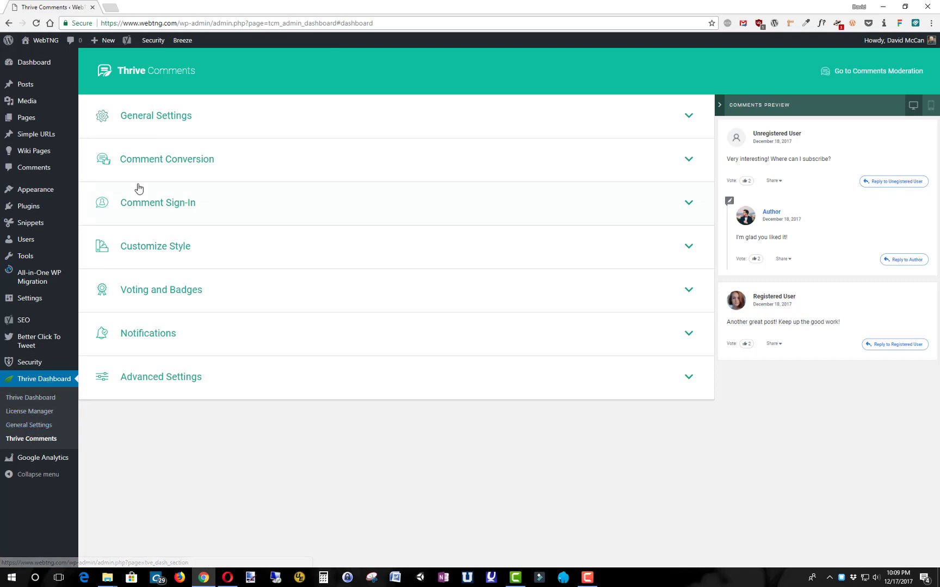
mouse_move(47, 172)
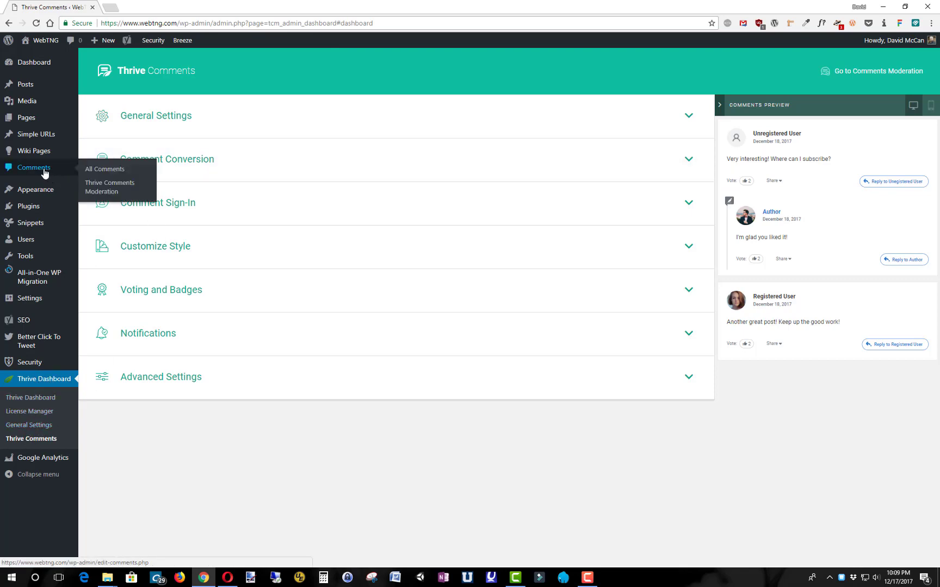
left_click(106, 191)
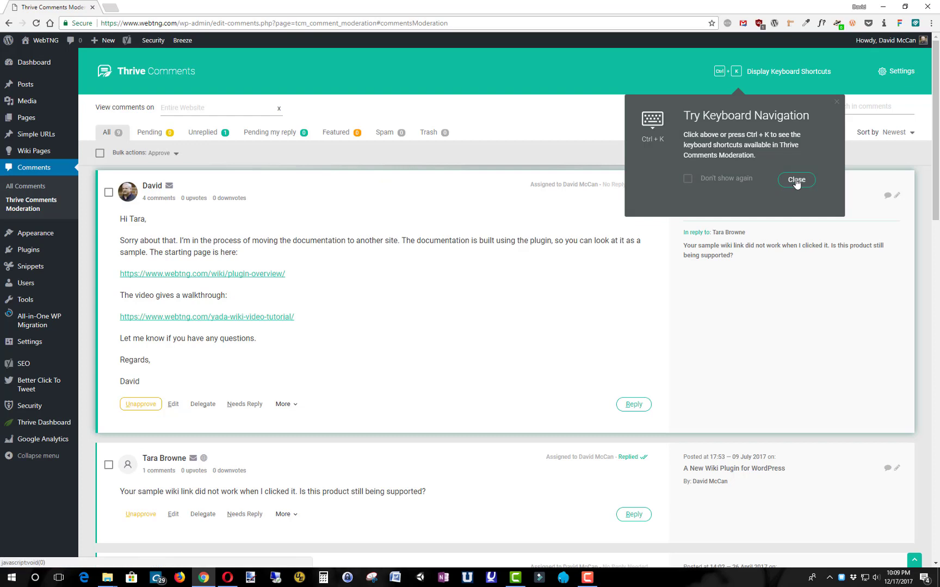
left_click(796, 181)
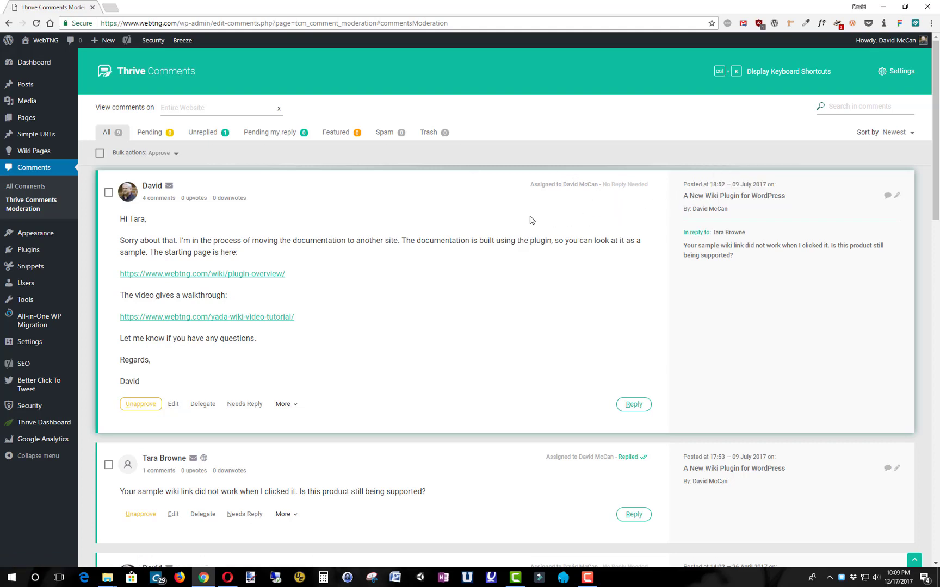
scroll(428, 220, "down", 4)
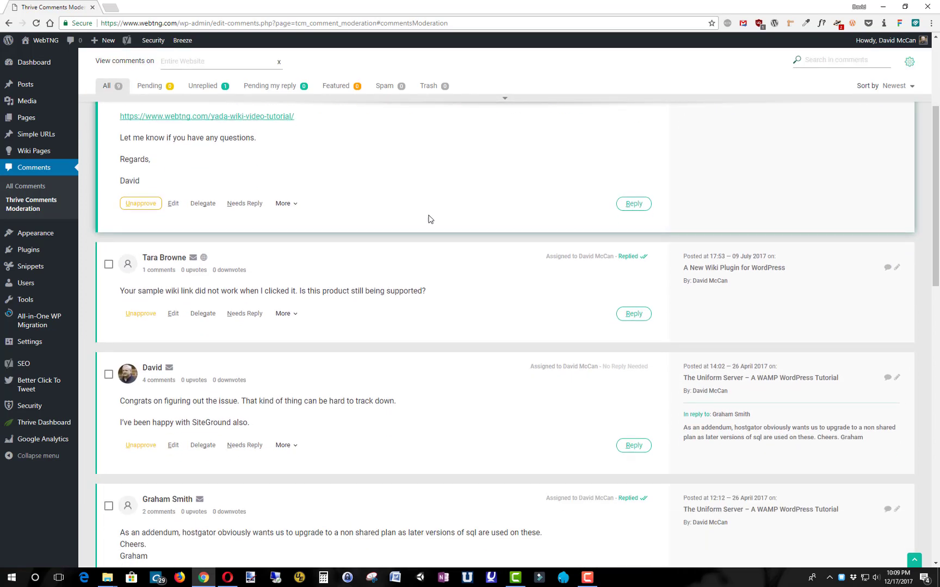
scroll(428, 219, "down", 5)
scroll(428, 218, "down", 12)
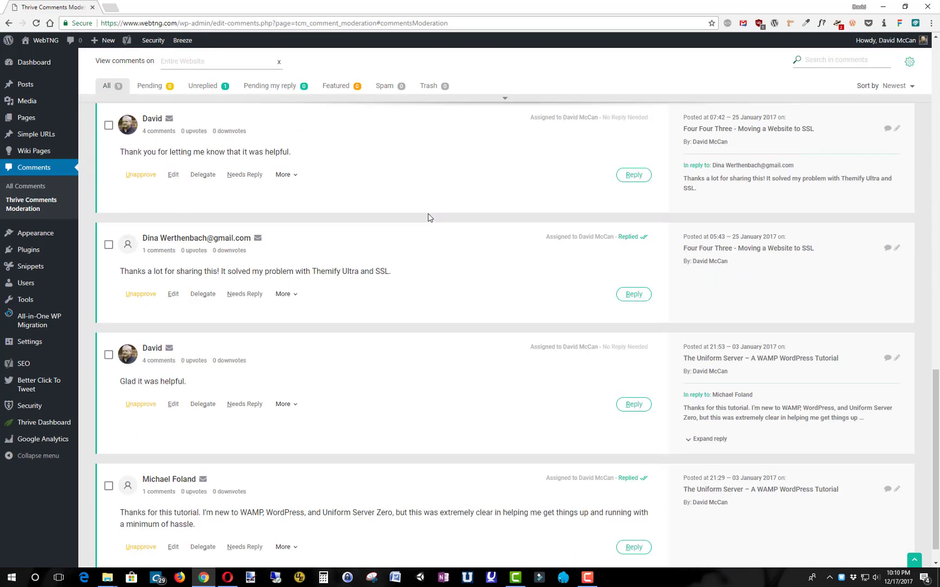
scroll(428, 219, "up", 15)
scroll(428, 217, "up", 5)
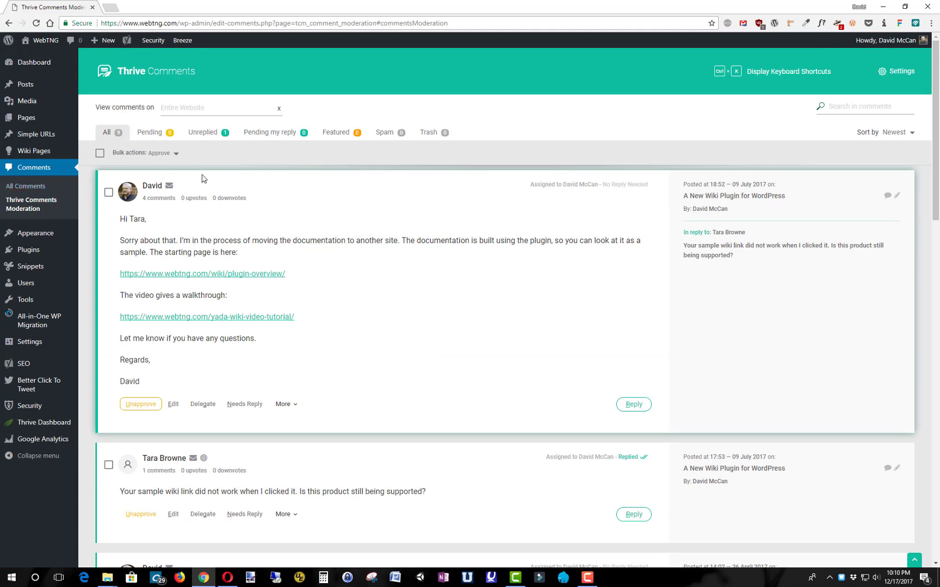
Visit the live WebTNG site and open the 'Website Backup Plugins – Three Options' post.
mouse_move(41, 43)
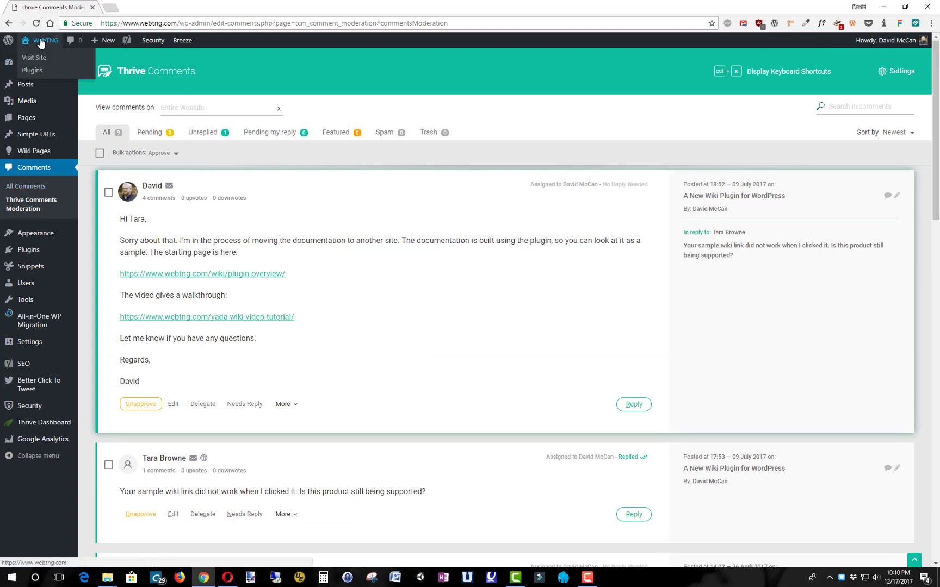
left_click(41, 43)
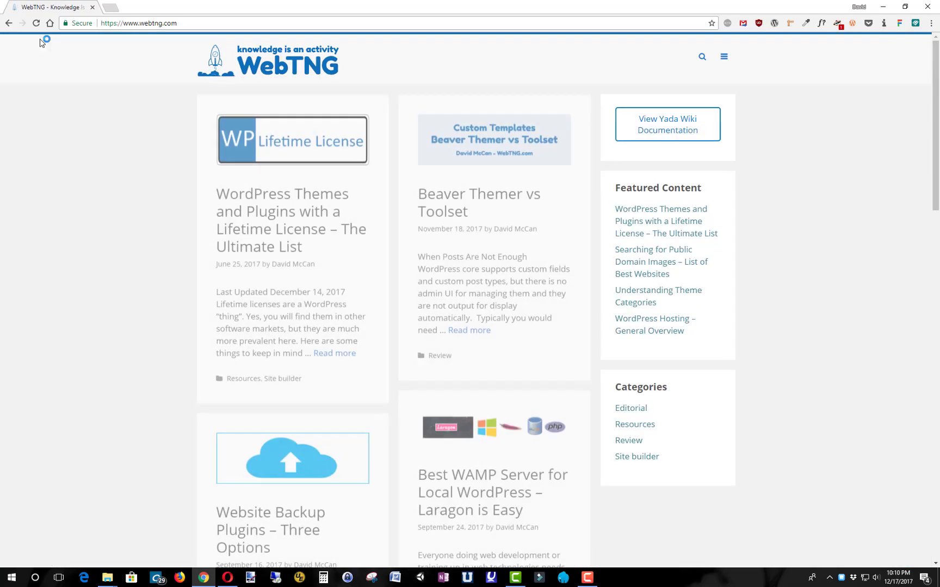
scroll(74, 96, "down", 6)
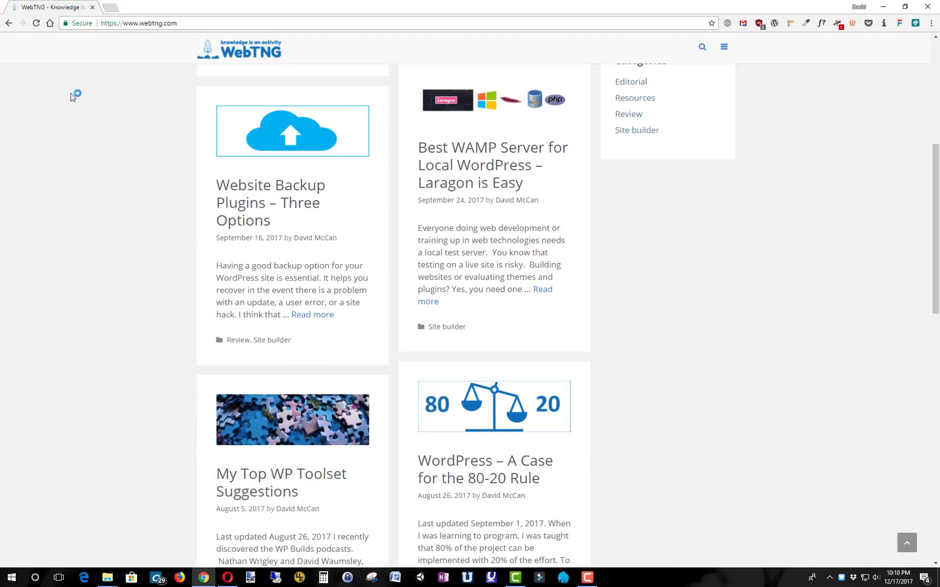
left_click(249, 187)
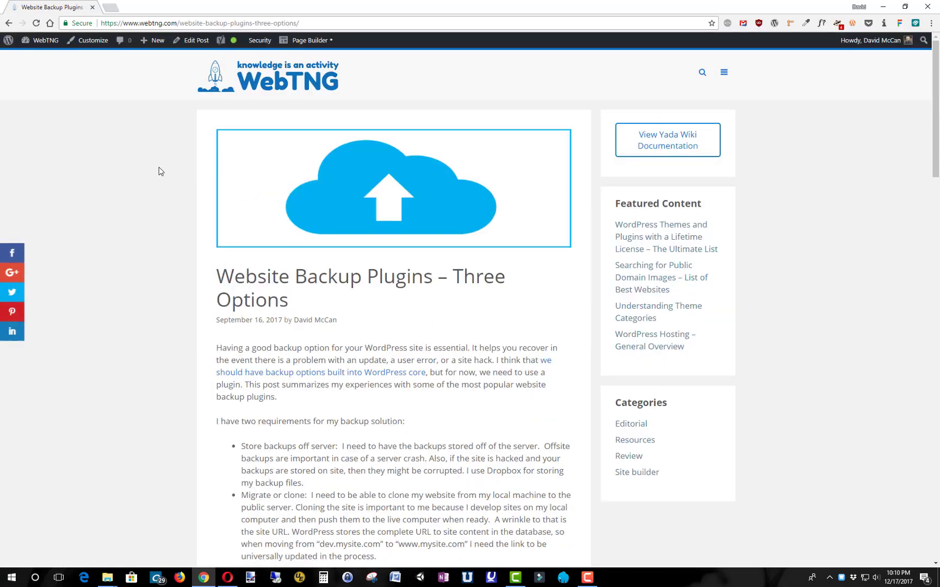
Scroll down to the post's comment section and open its Top rated sort dropdown.
scroll(161, 170, "down", 1)
scroll(161, 171, "down", 20)
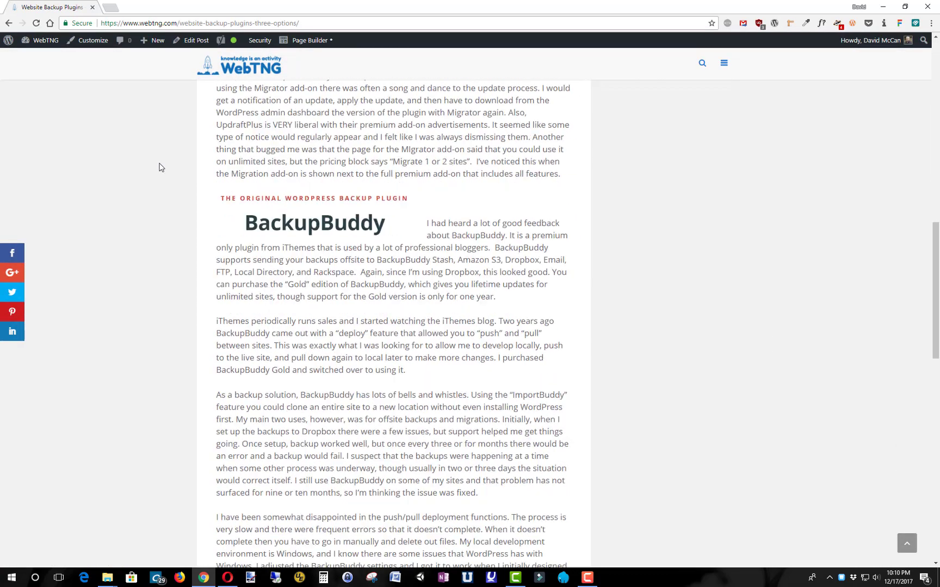
scroll(161, 166, "down", 12)
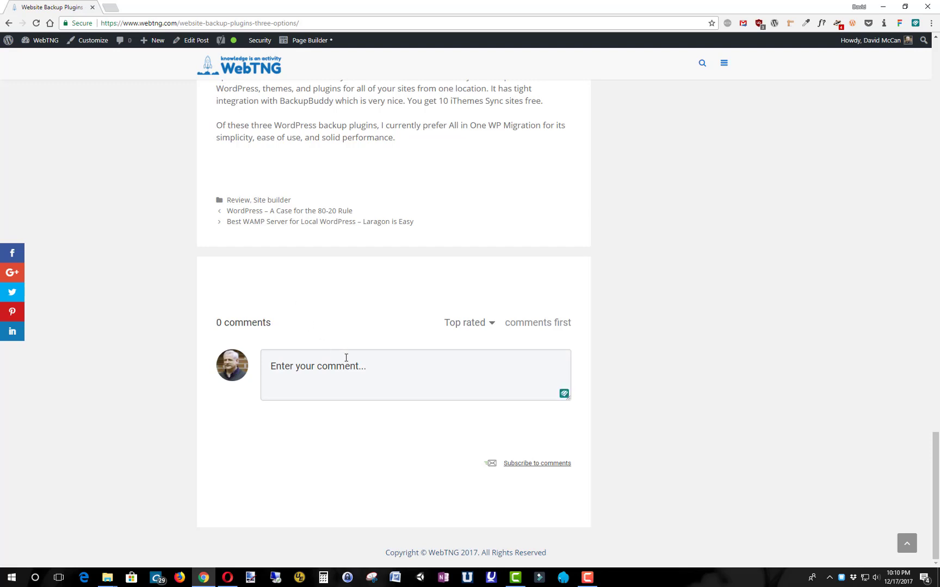
mouse_move(564, 394)
left_click(473, 325)
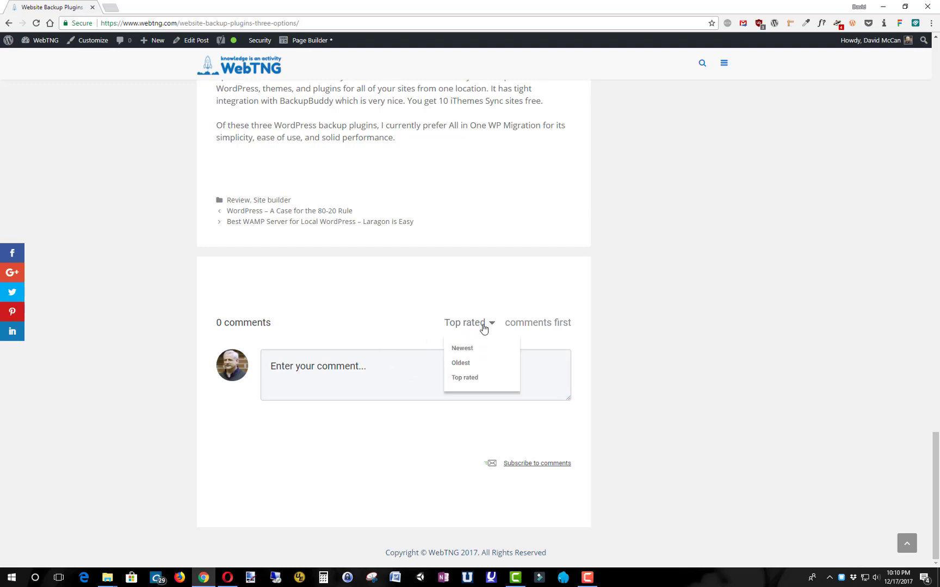